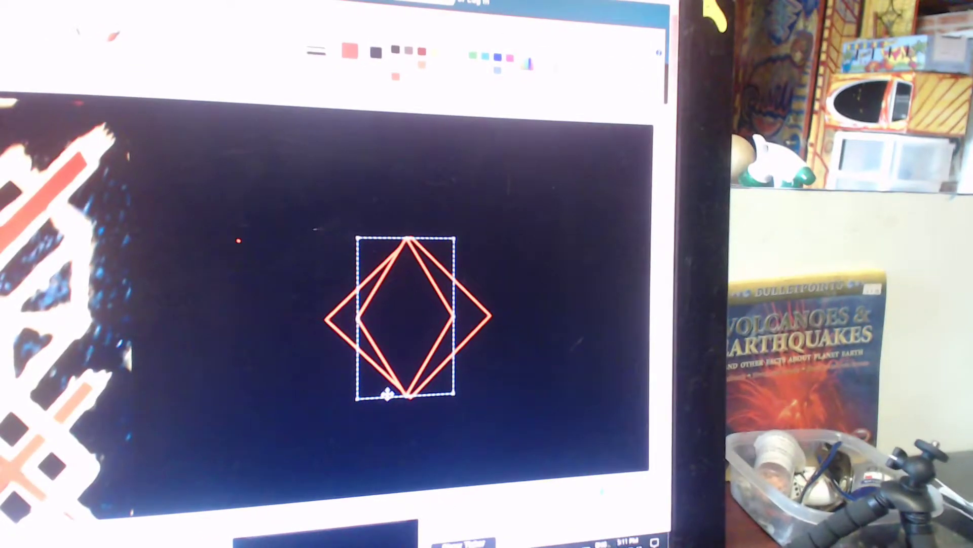
Widen the diamond copy on both sides, then squash it flat from the bottom.
left_click_drag(357, 319, 337, 327)
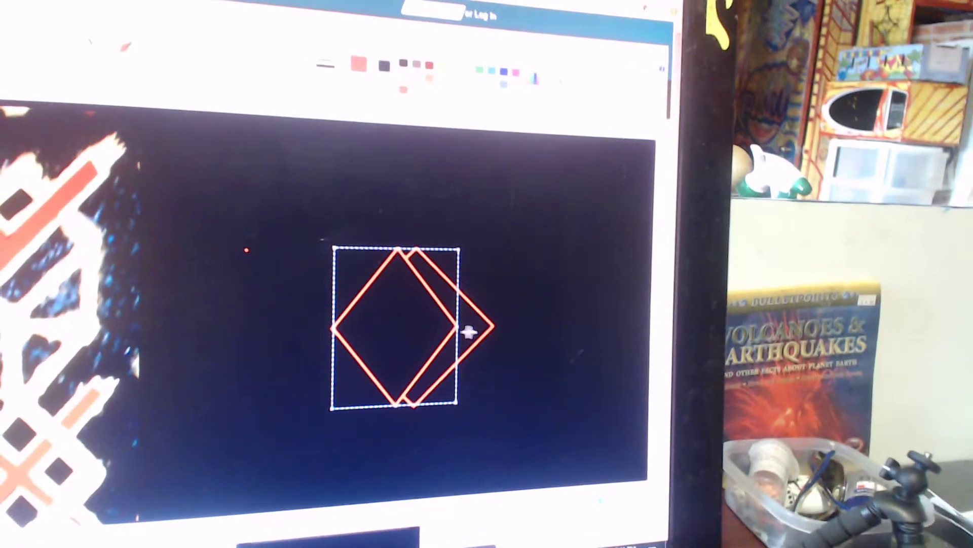
left_click_drag(457, 325, 487, 331)
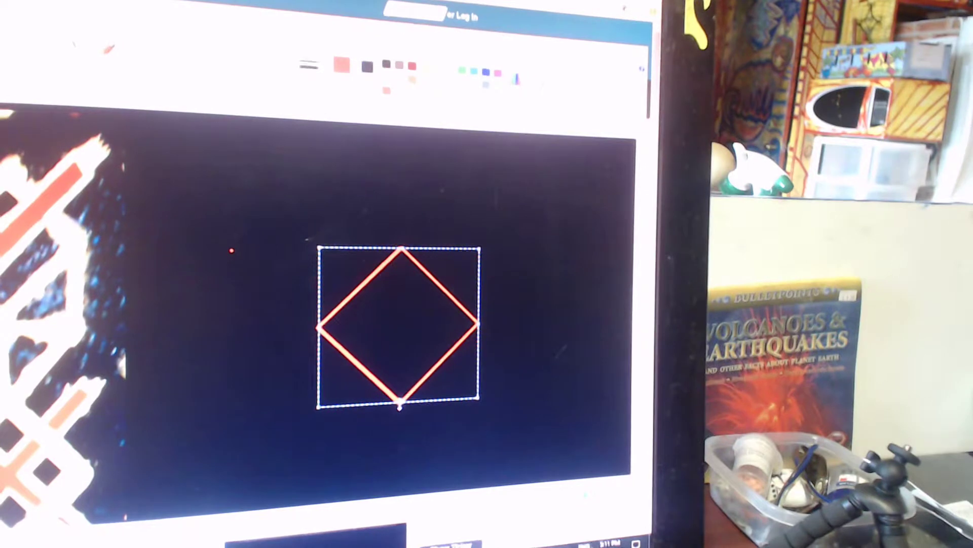
left_click_drag(401, 407, 397, 312)
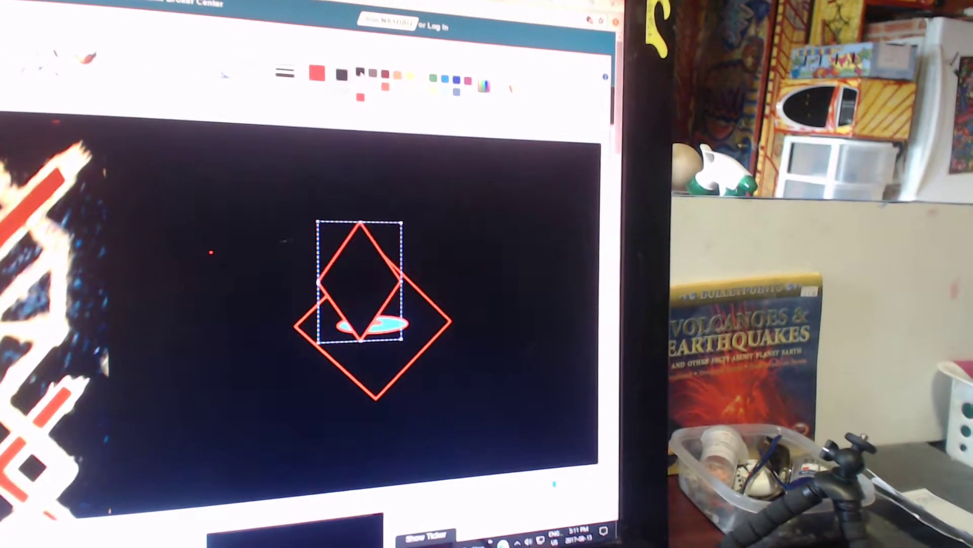
Move the diamond copy down over the original, slightly offset.
left_click_drag(375, 287, 378, 310)
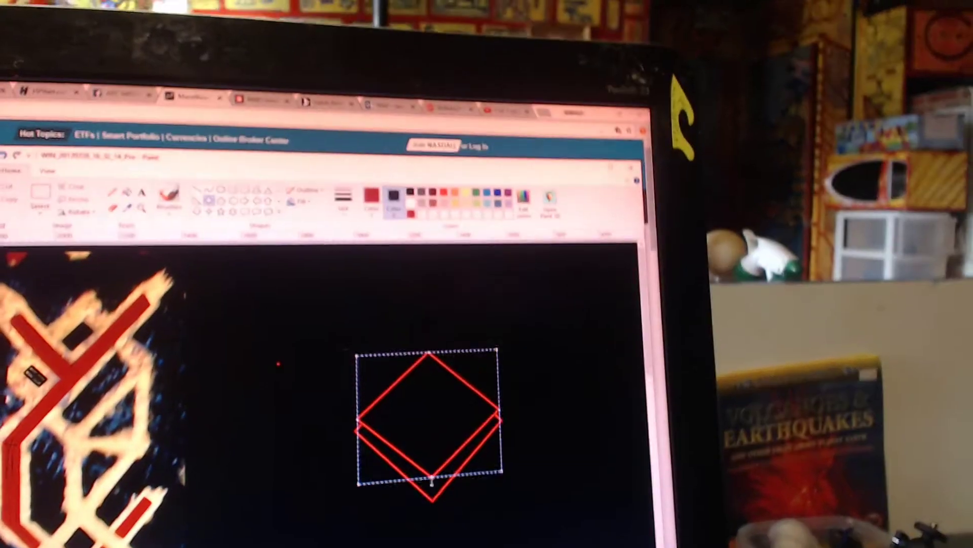
Pull the diamond copy's bottom edge upward three times to flatten it.
mouse_move(431, 480)
left_mouse_down()
mouse_move(451, 435)
mouse_move(456, 364)
left_mouse_up()
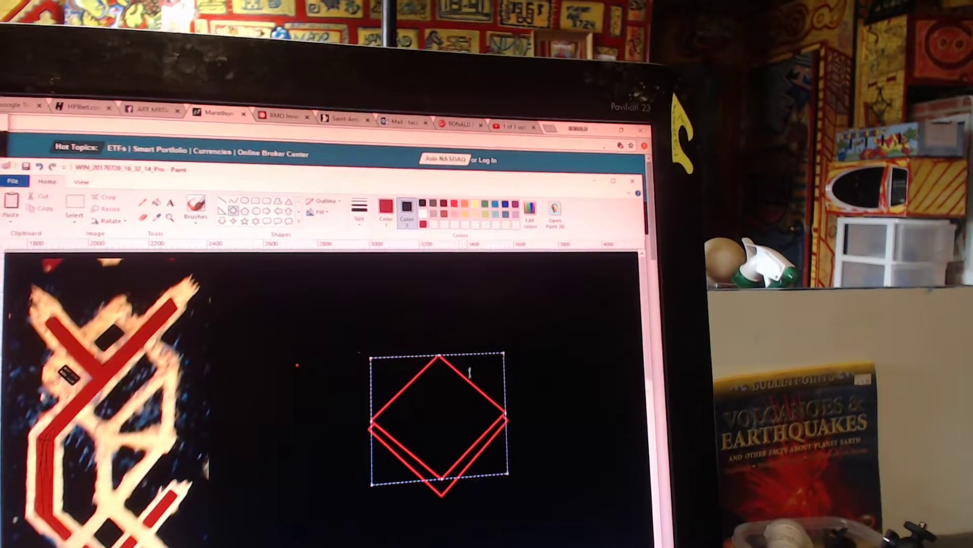
left_click_drag(455, 466, 439, 373)
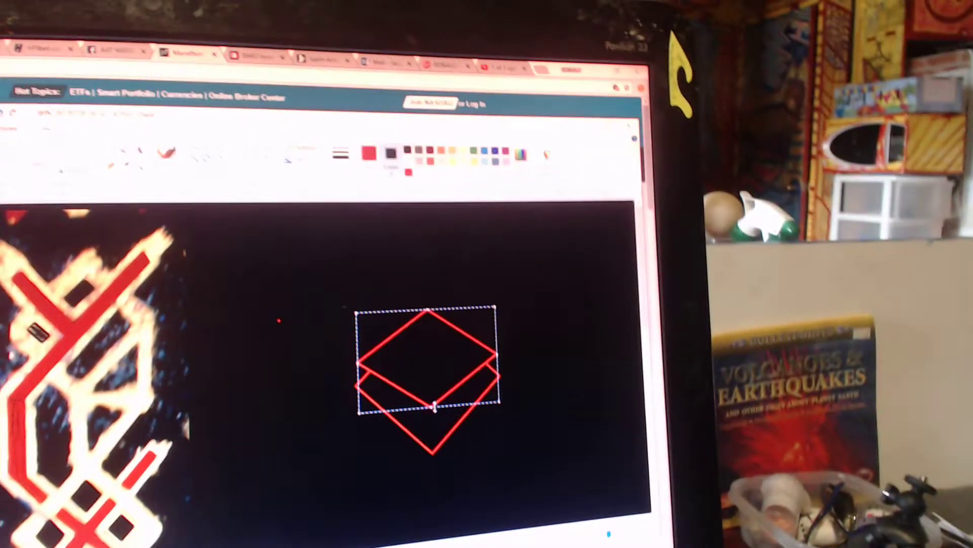
left_click_drag(426, 407, 431, 373)
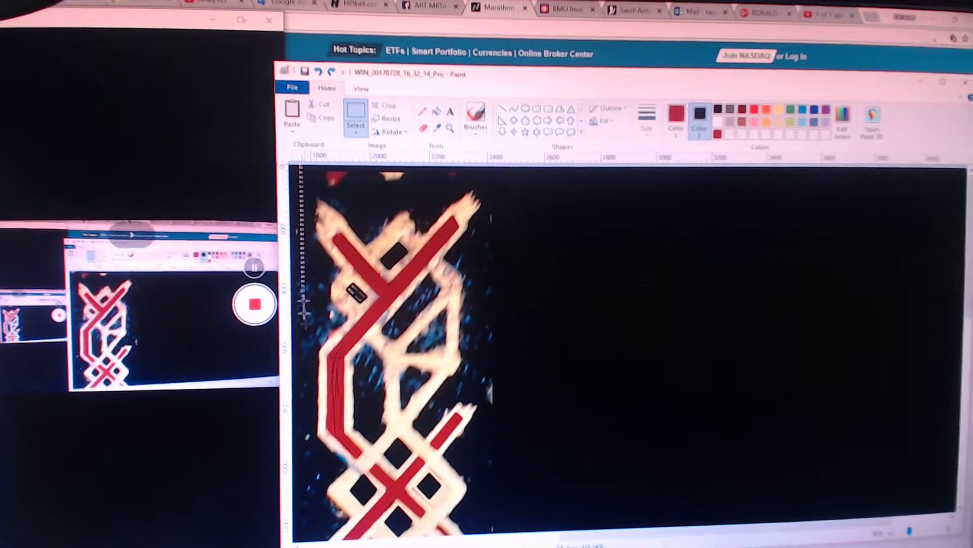
scroll(368, 380, "down", 3)
scroll(368, 419, "down", 3)
scroll(368, 490, "down", 3)
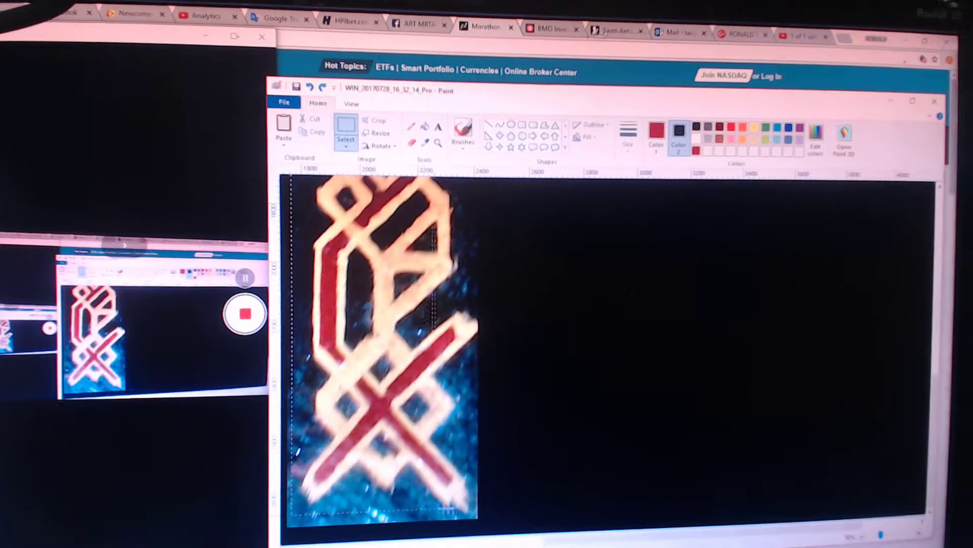
scroll(381, 342, "up", 5)
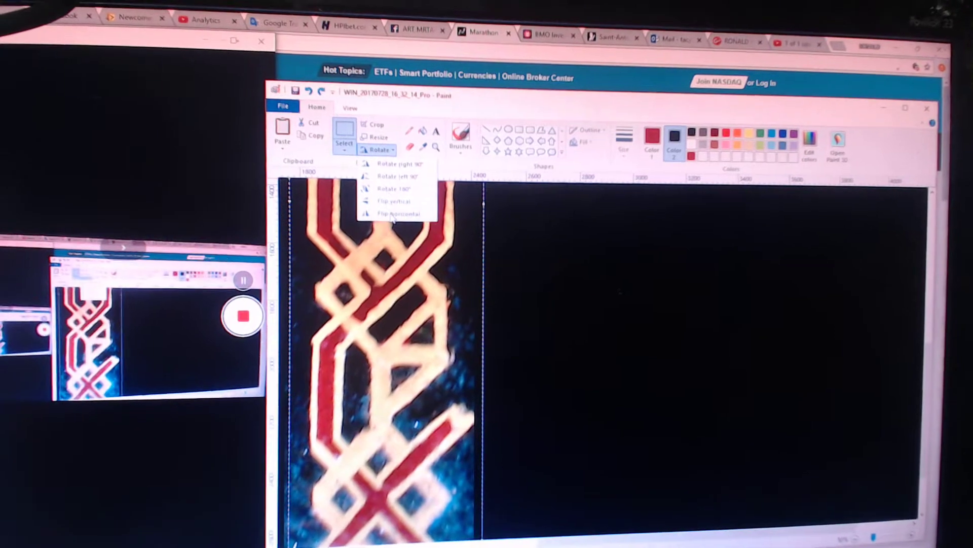
Apply Flip vertical to the selected knot strip.
left_click(396, 202)
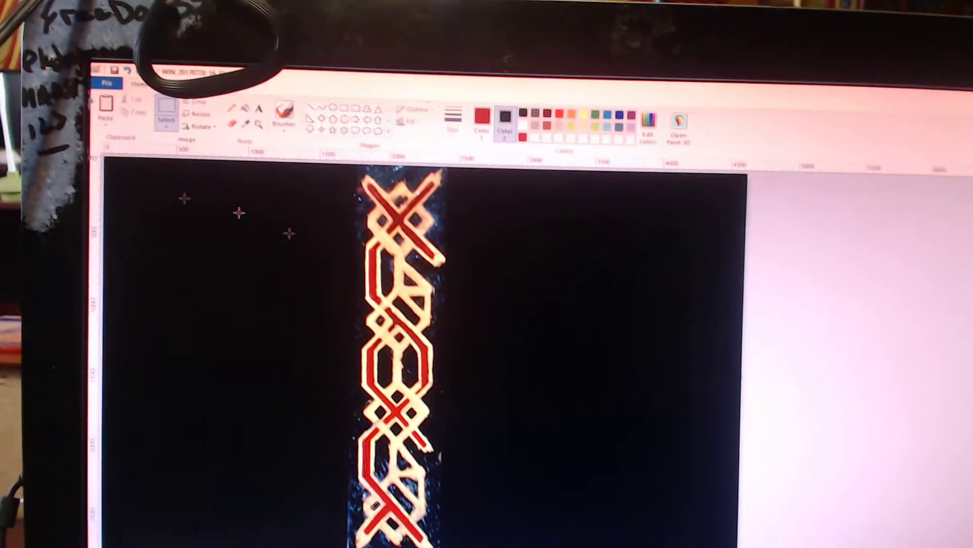
Flip the knot strip horizontally, then select the whole knot pattern.
left_click(223, 137)
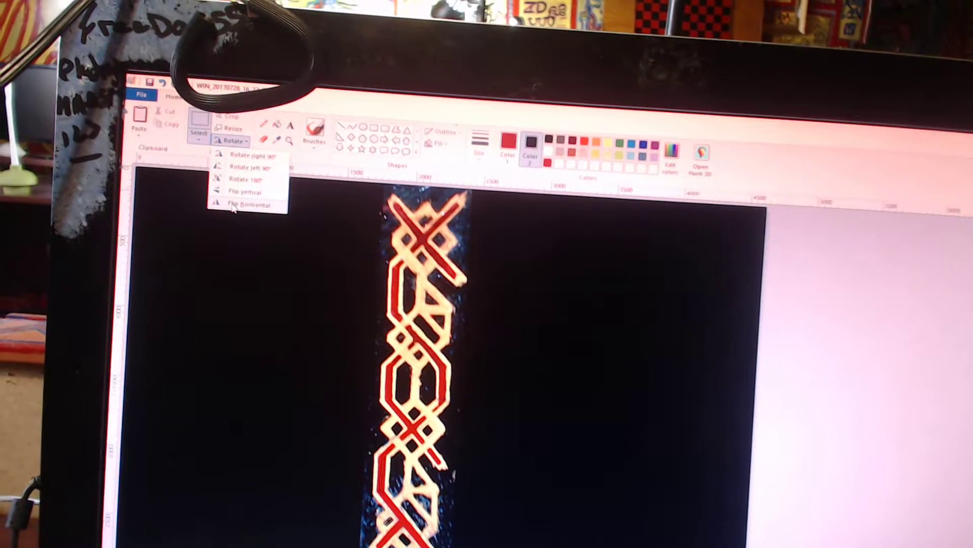
left_click(242, 200)
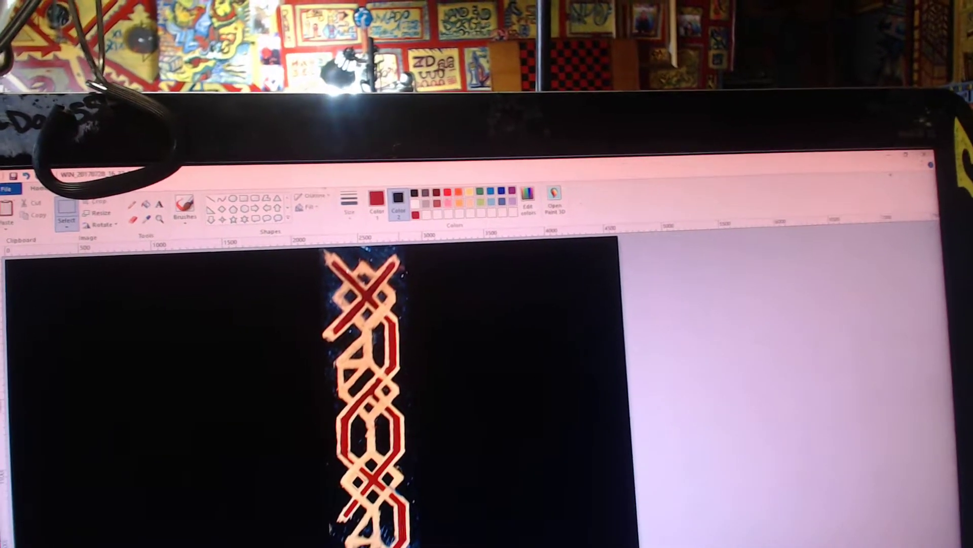
left_click_drag(205, 258, 395, 532)
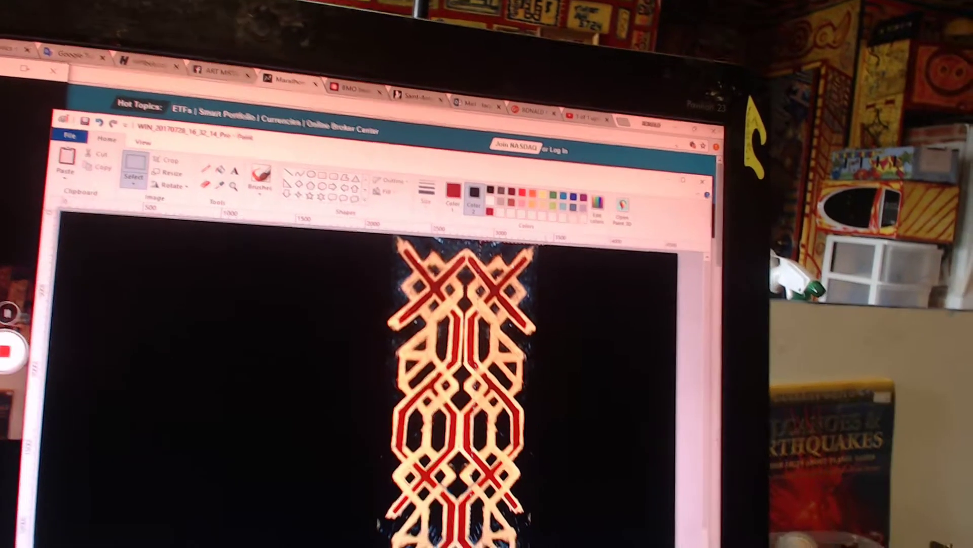
Select the pattern's right half and nudge it left against the centre seam.
left_click_drag(487, 259, 567, 525)
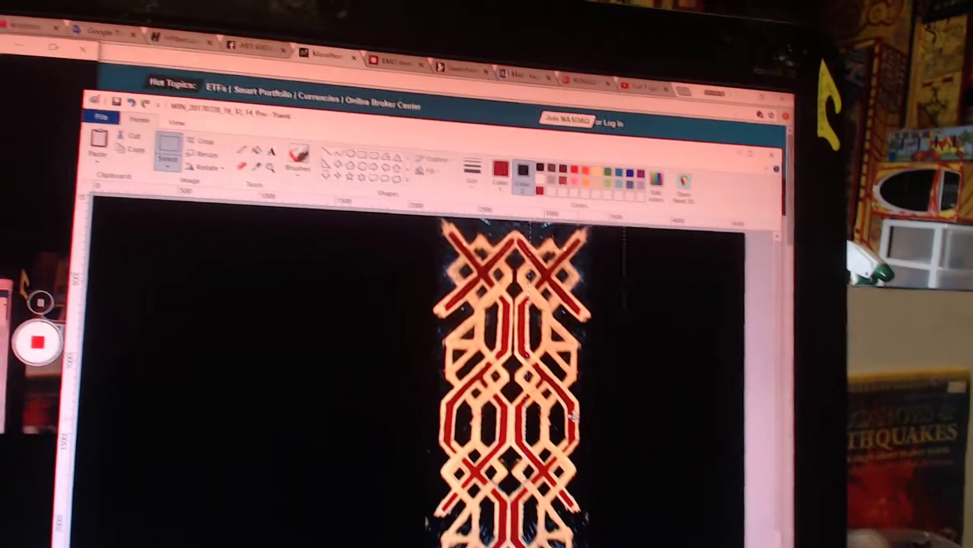
left_click_drag(559, 414, 552, 415)
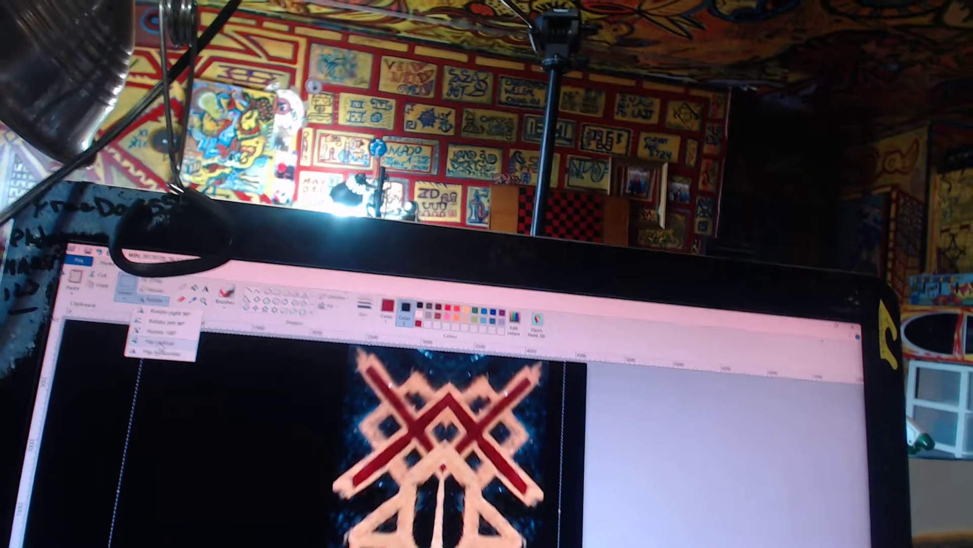
Apply Flip vertical to the whole symmetrical knot artwork.
left_click(160, 344)
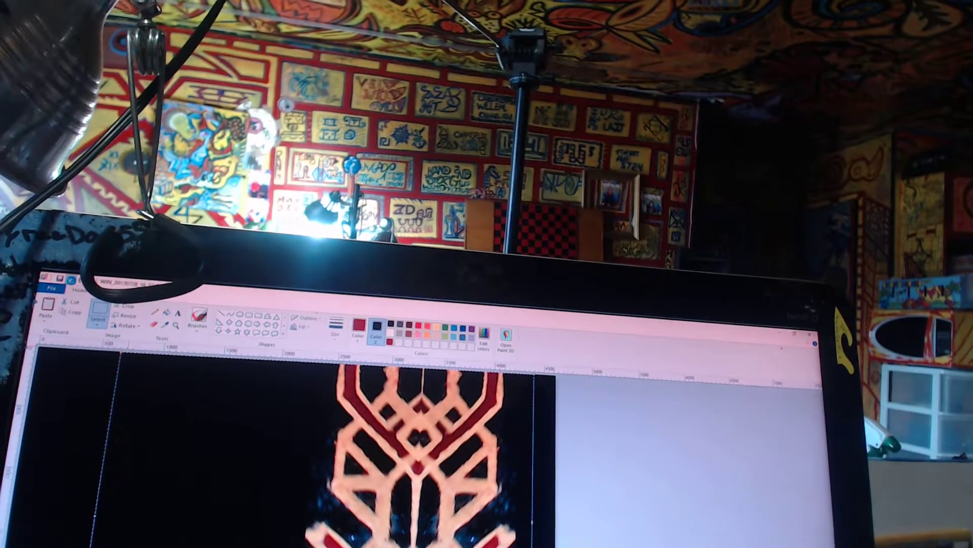
scroll(202, 382, "down", 1)
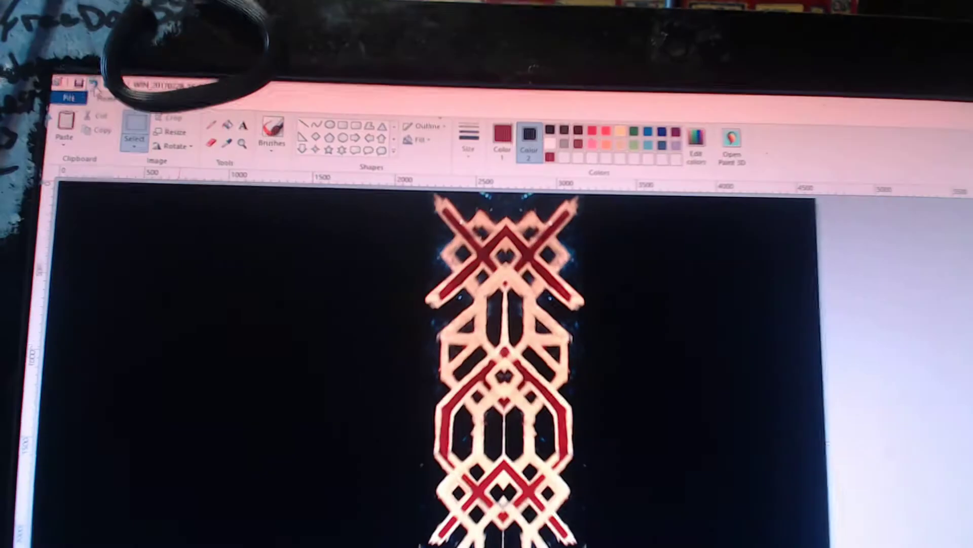